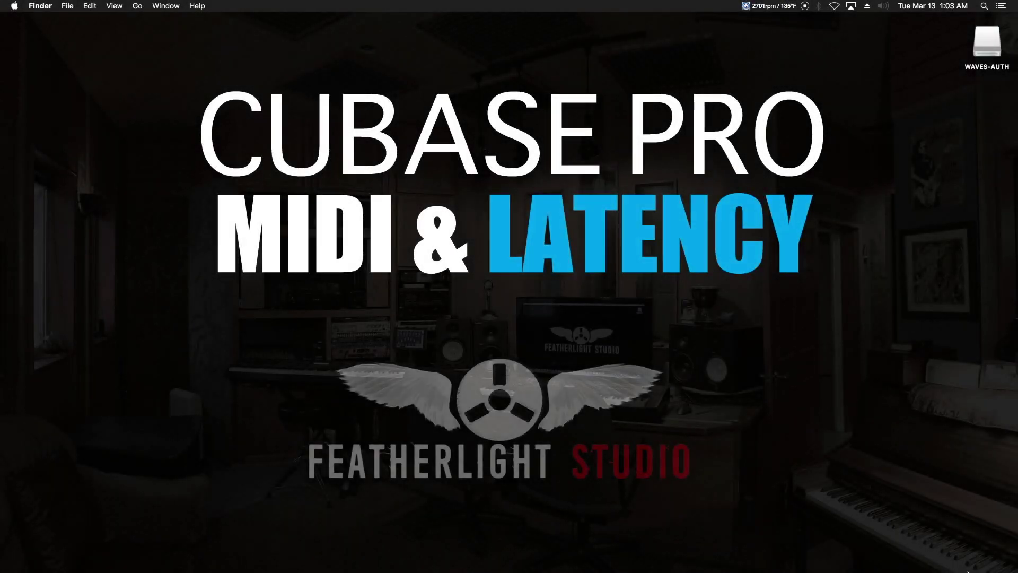
Step: Restore the minimized TEST PROJECT and its Audio Connections – Inputs window from the Dock
{"action": "mouse_move", "coordinate": [967, 570]}
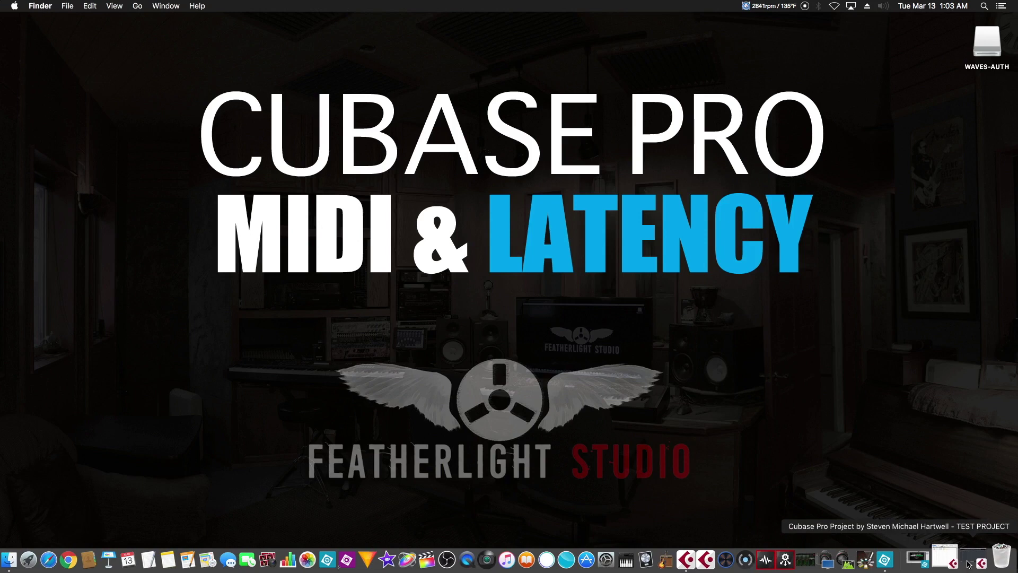
{"action": "left_click", "coordinate": [967, 571]}
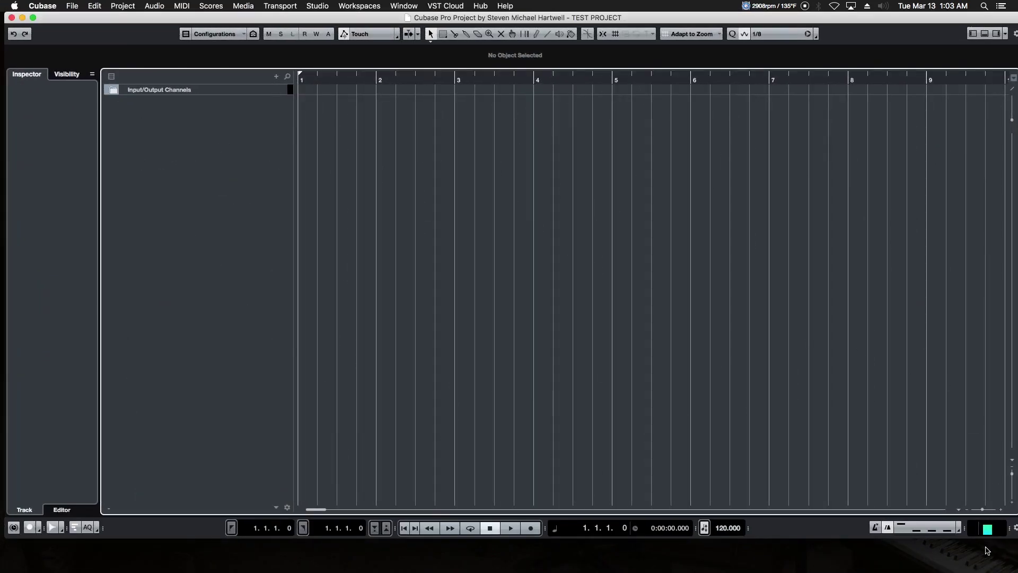
{"action": "left_click", "coordinate": [972, 566]}
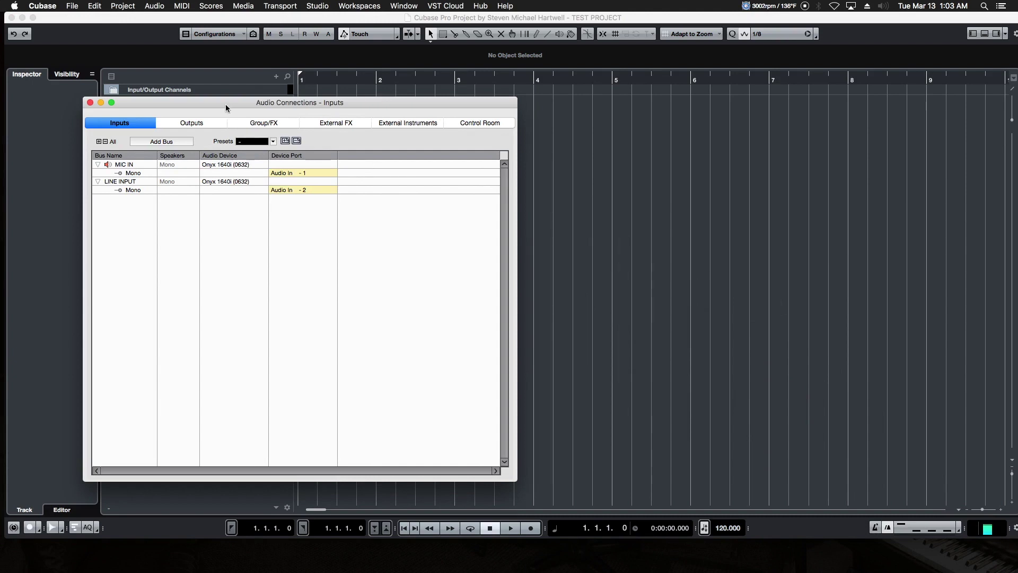
Step: Close the Audio Connections window and open Studio Setup from the Studio menu
{"action": "left_click", "coordinate": [90, 103]}
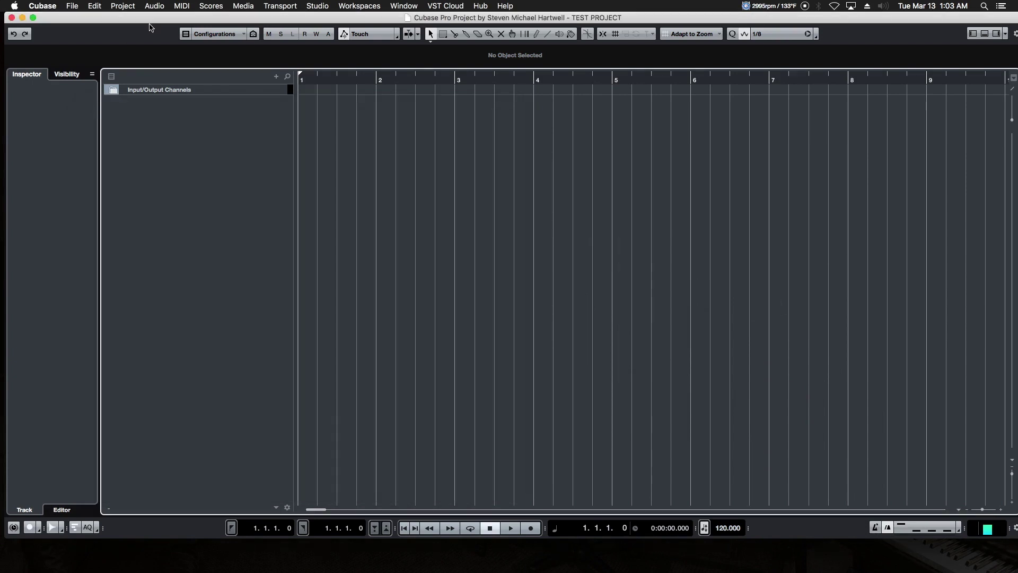
{"action": "left_click", "coordinate": [317, 7]}
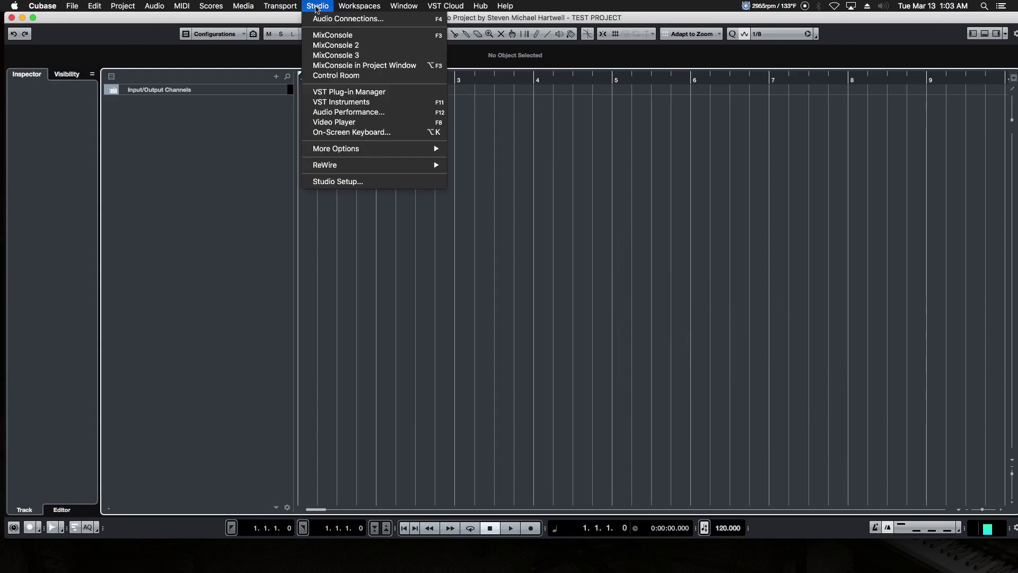
{"action": "left_click", "coordinate": [327, 183]}
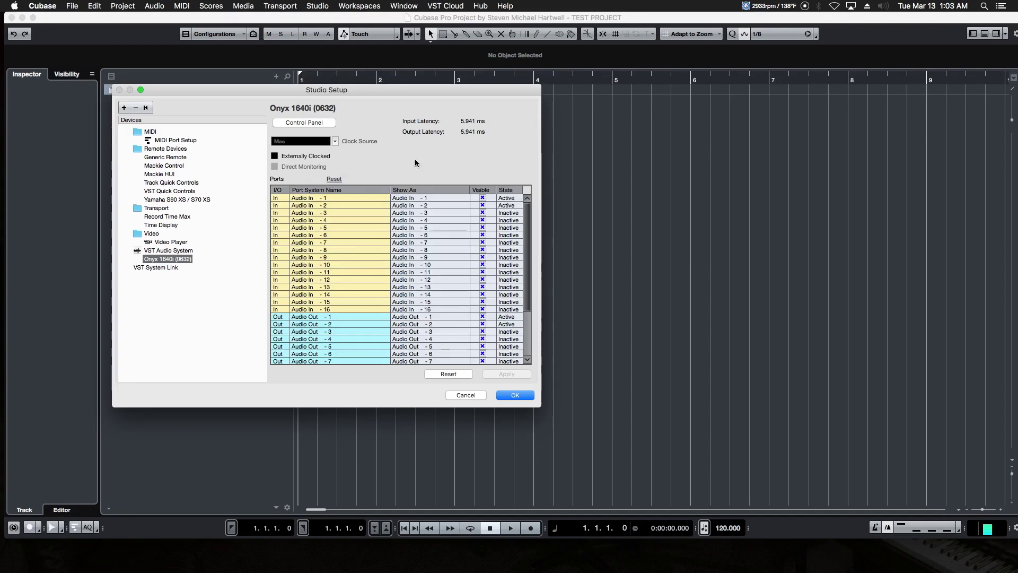
Step: Show the MIDI Port Setup table listing the Yamaha MOXF6/MOXF8 ports
{"action": "left_click_drag", "start_coordinate": [391, 96], "coordinate": [401, 95]}
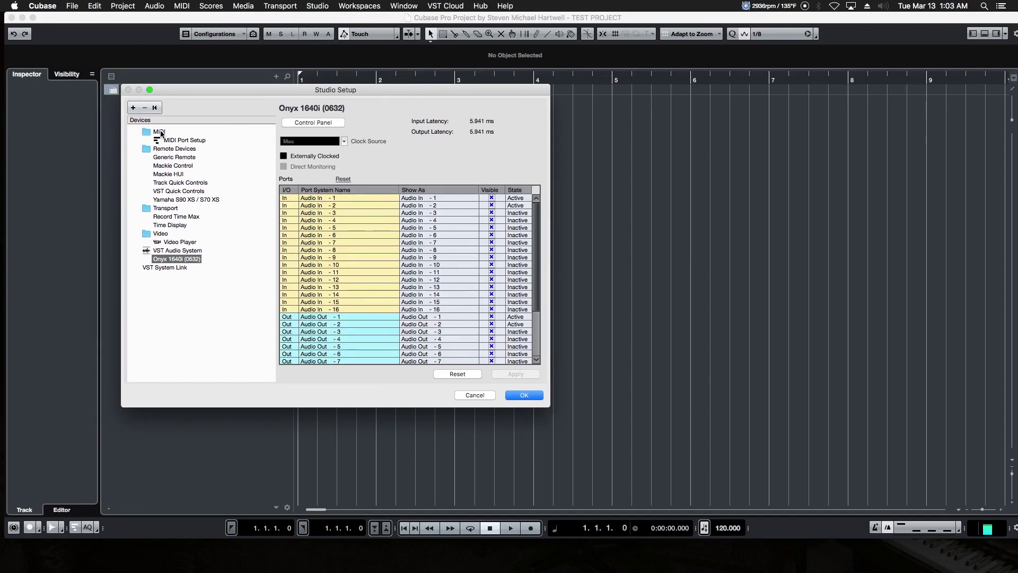
{"action": "left_click", "coordinate": [160, 132]}
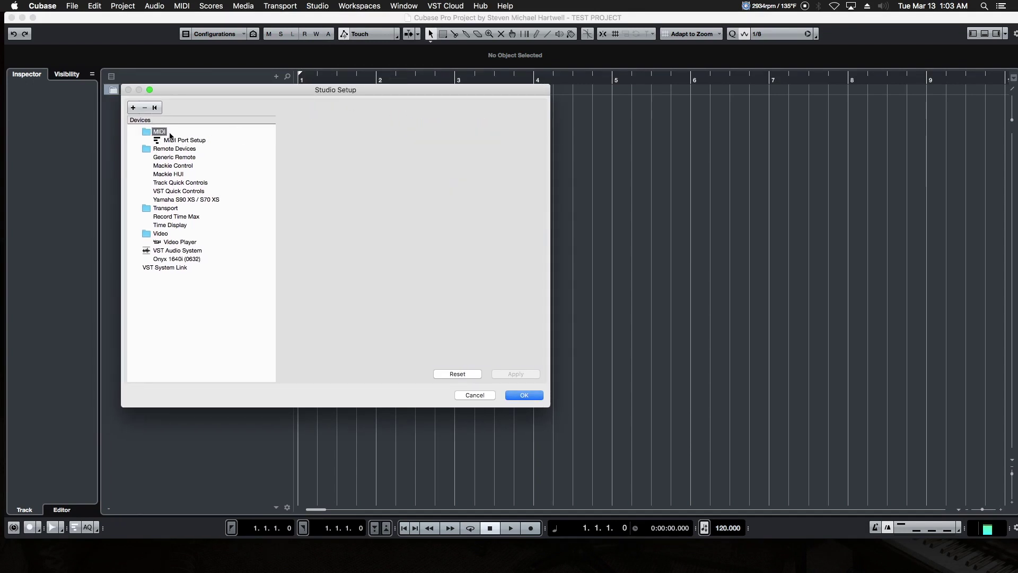
{"action": "left_click", "coordinate": [174, 140]}
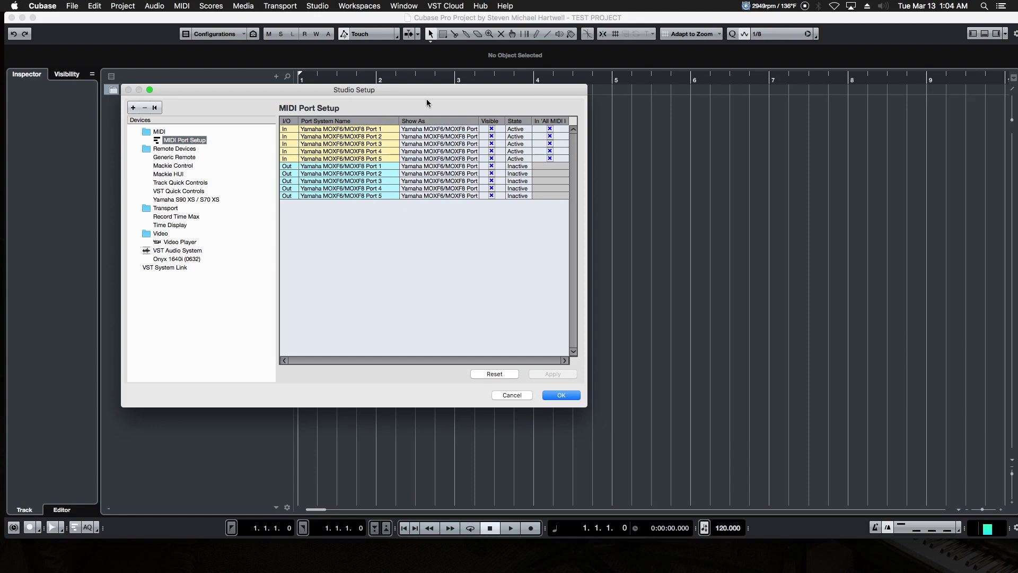
Step: Reset the MIDI port names and visibility, then display the VST Audio System page
{"action": "left_click", "coordinate": [493, 374]}
{"action": "left_click", "coordinate": [577, 201]}
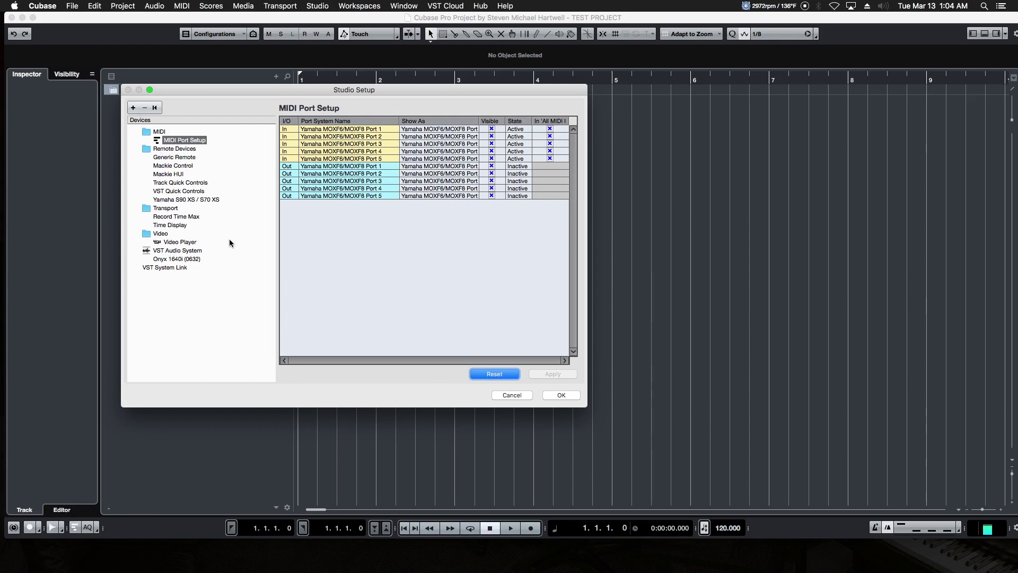
{"action": "left_click", "coordinate": [211, 250]}
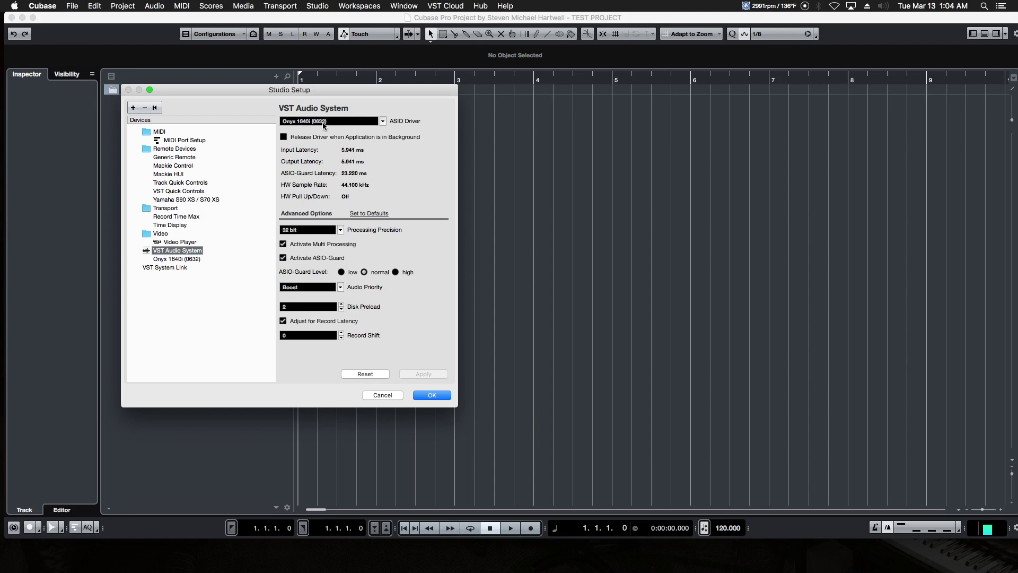
Step: Switch the ASIO driver to Onyx 1640i (0632) and confirm the change
{"action": "left_click", "coordinate": [382, 122]}
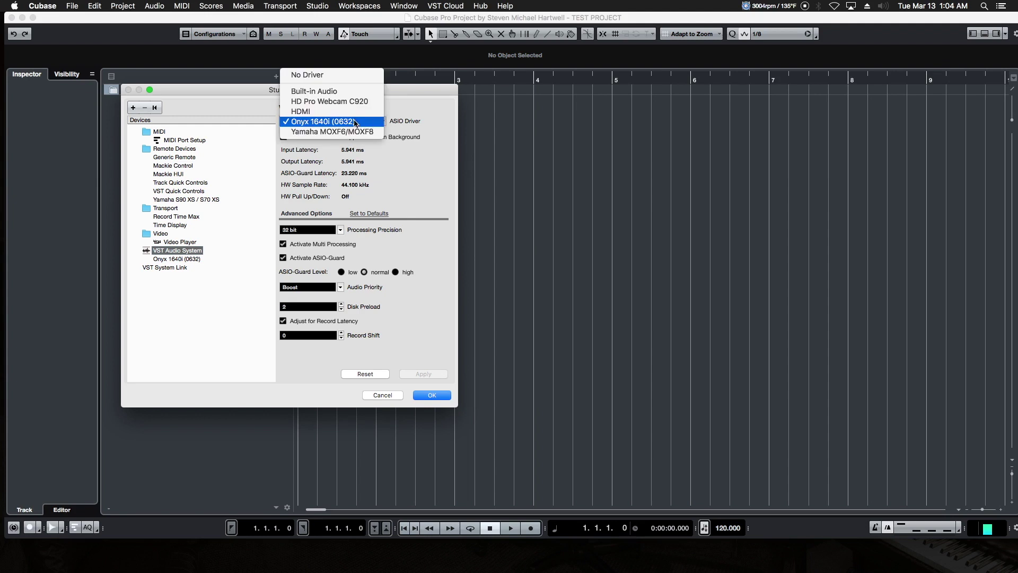
{"action": "left_click", "coordinate": [334, 122]}
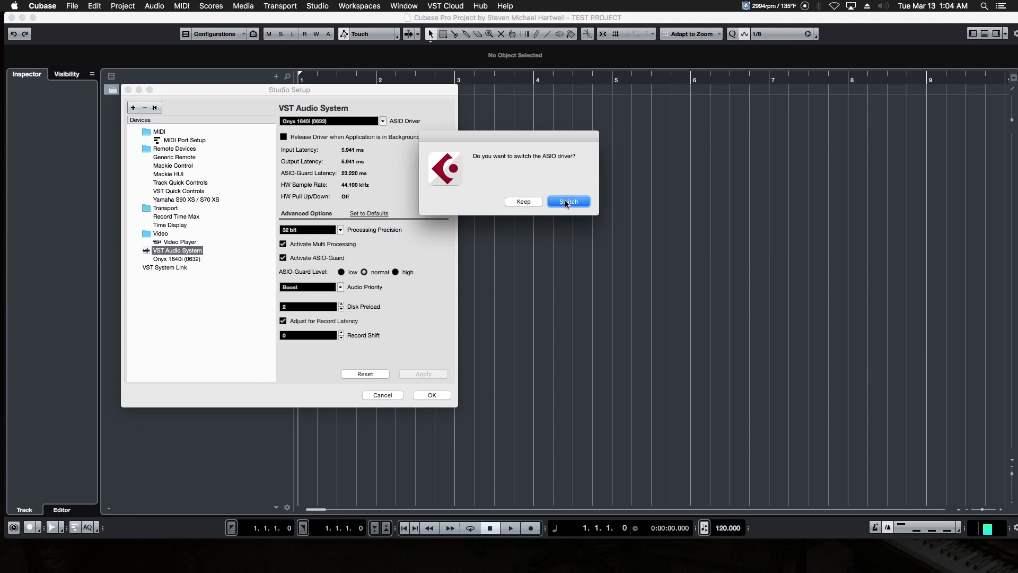
{"action": "left_click", "coordinate": [567, 201]}
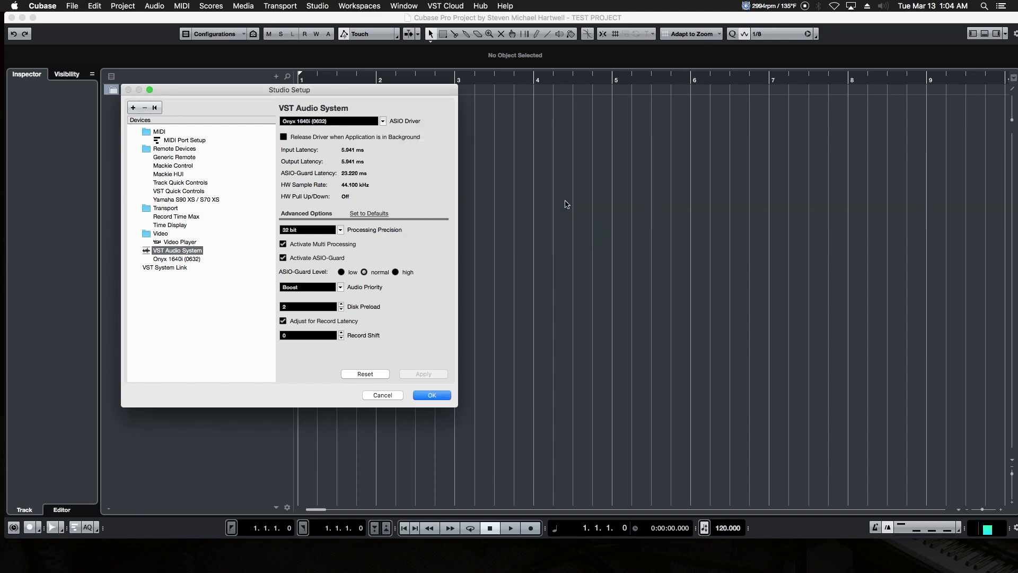
Step: Open the Onyx 1640i (0632) CoreAudio Device Settings showing a 128-sample buffer
{"action": "left_click", "coordinate": [169, 259]}
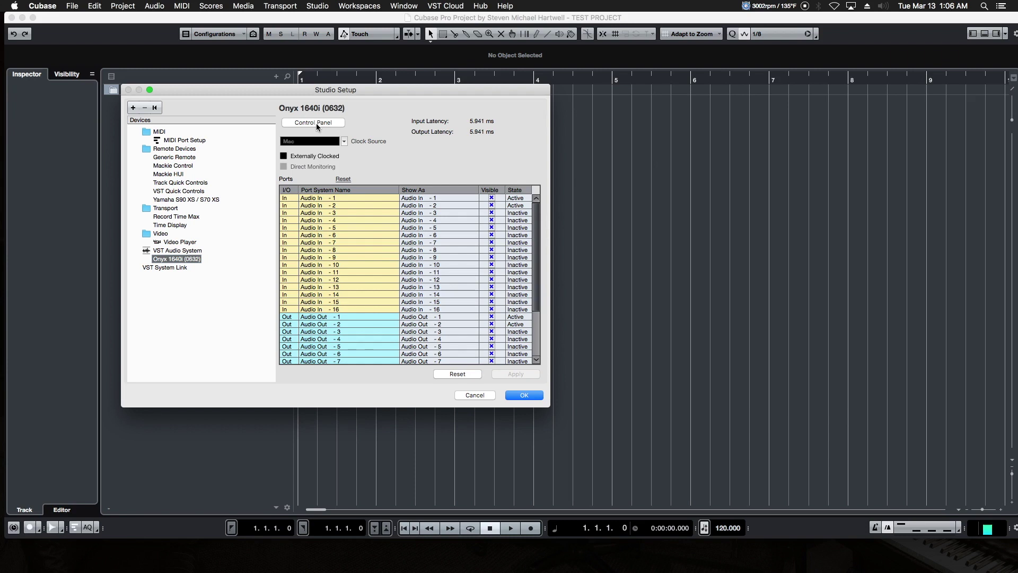
{"action": "left_click", "coordinate": [316, 123]}
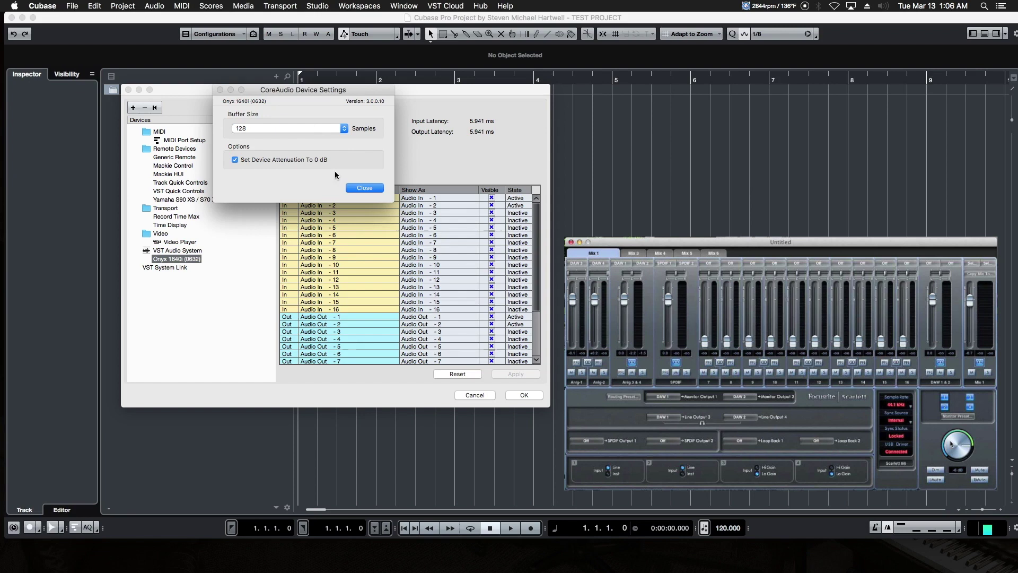
Step: Try 32 and 128 samples, then set the Onyx 1640i buffer size to 64 samples
{"action": "left_click", "coordinate": [360, 188]}
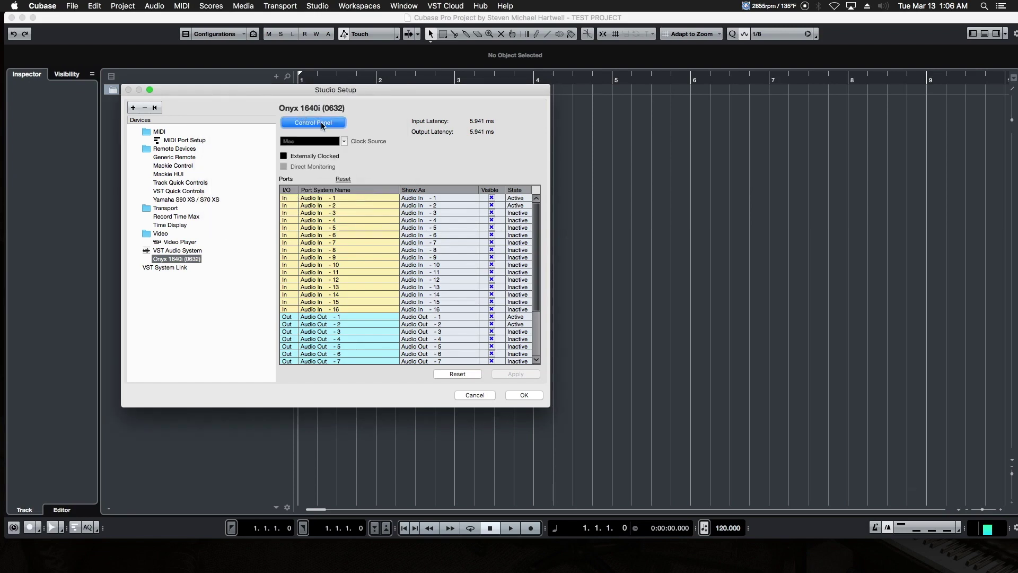
{"action": "left_click", "coordinate": [320, 122]}
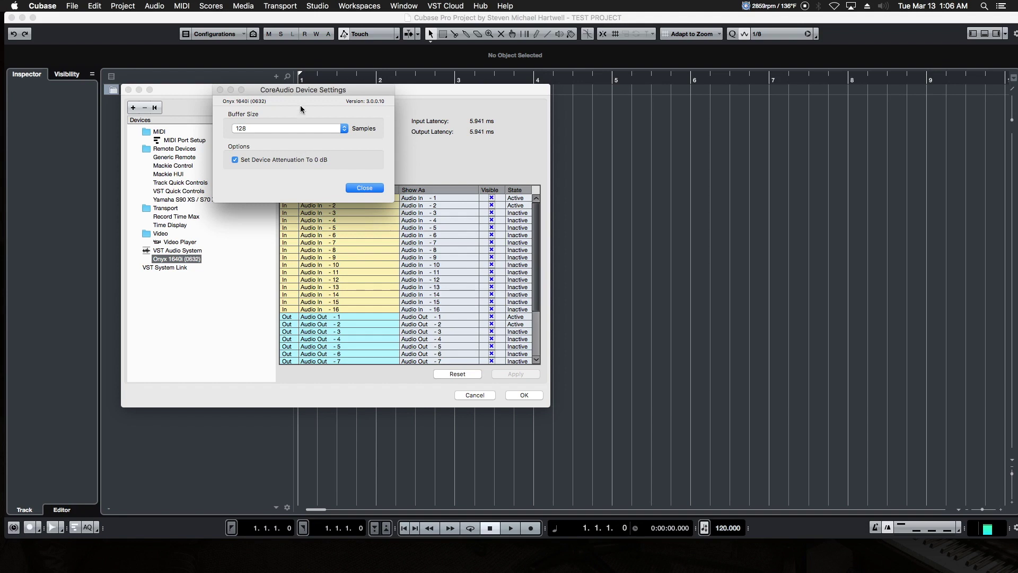
{"action": "left_click", "coordinate": [289, 128]}
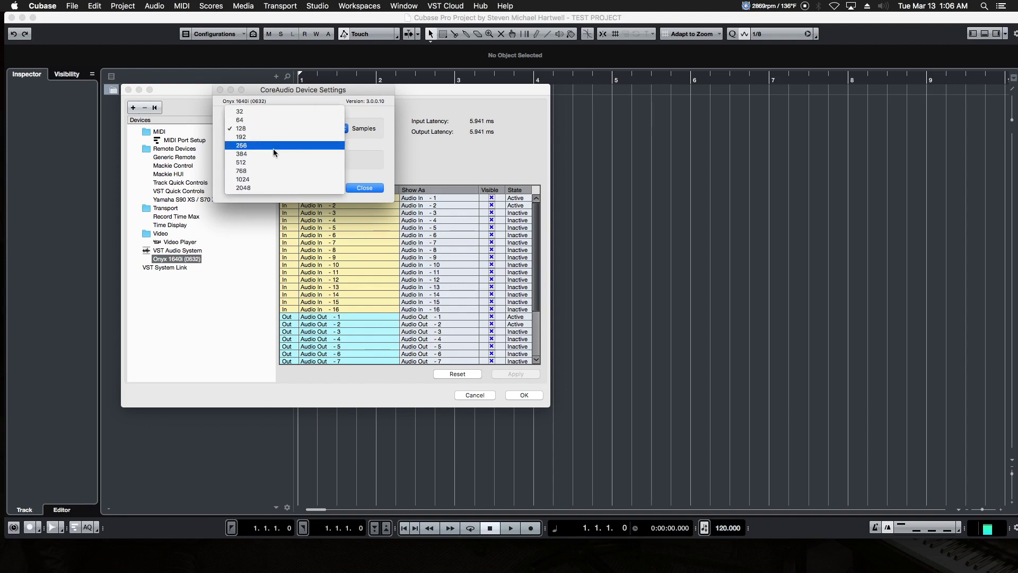
{"action": "left_click", "coordinate": [259, 112]}
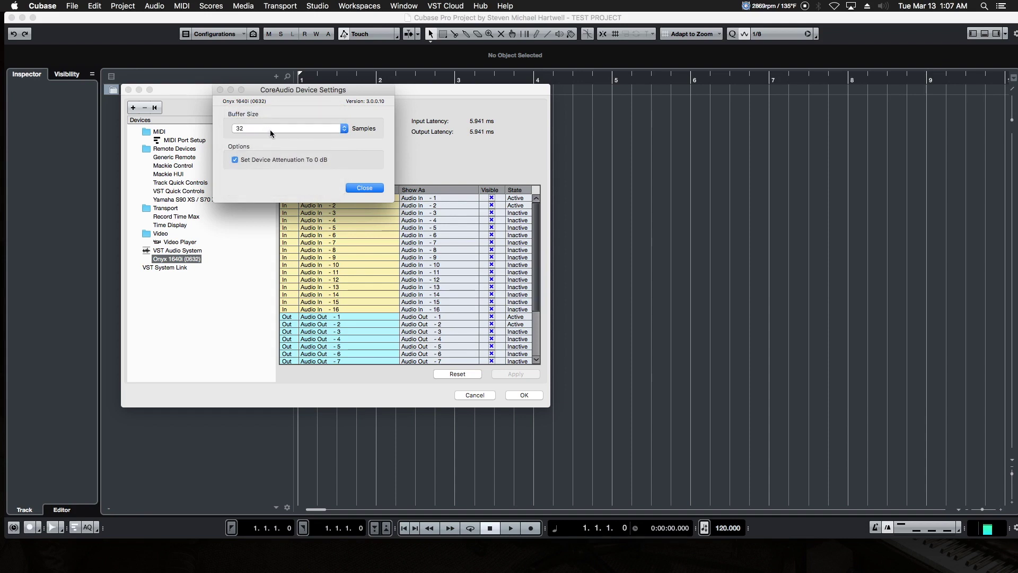
{"action": "left_click", "coordinate": [269, 129]}
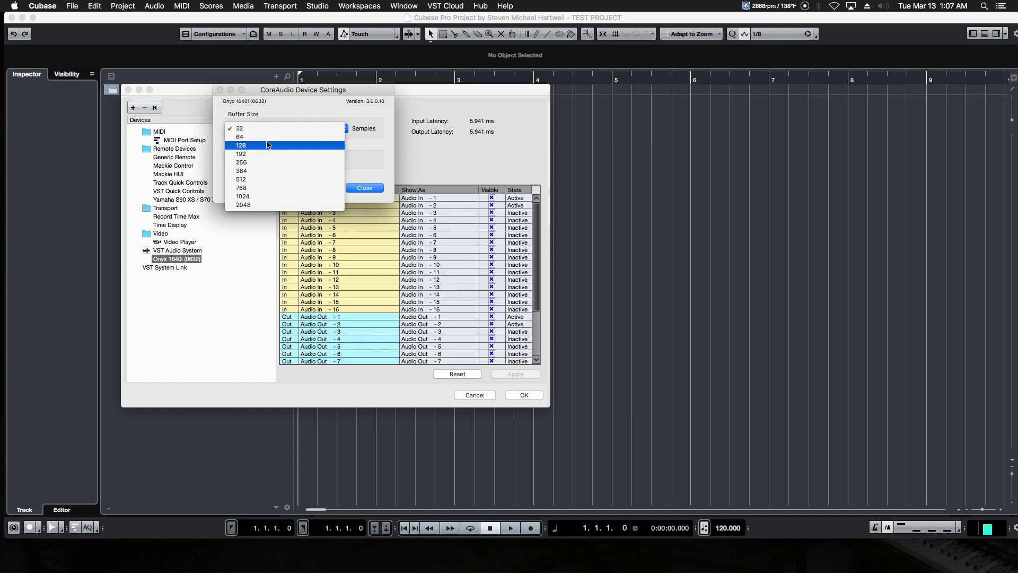
{"action": "left_click", "coordinate": [268, 146]}
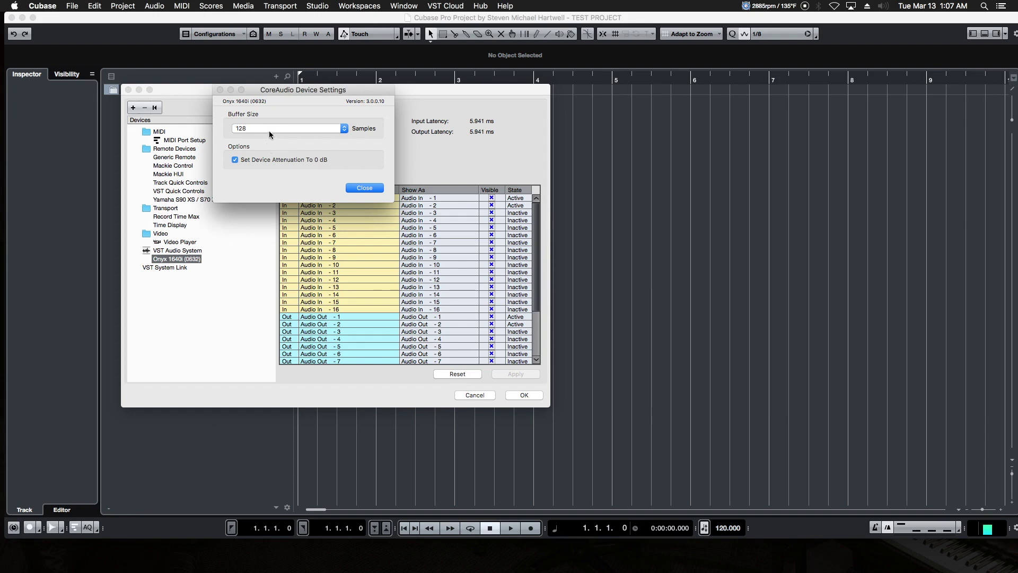
{"action": "left_click", "coordinate": [270, 129]}
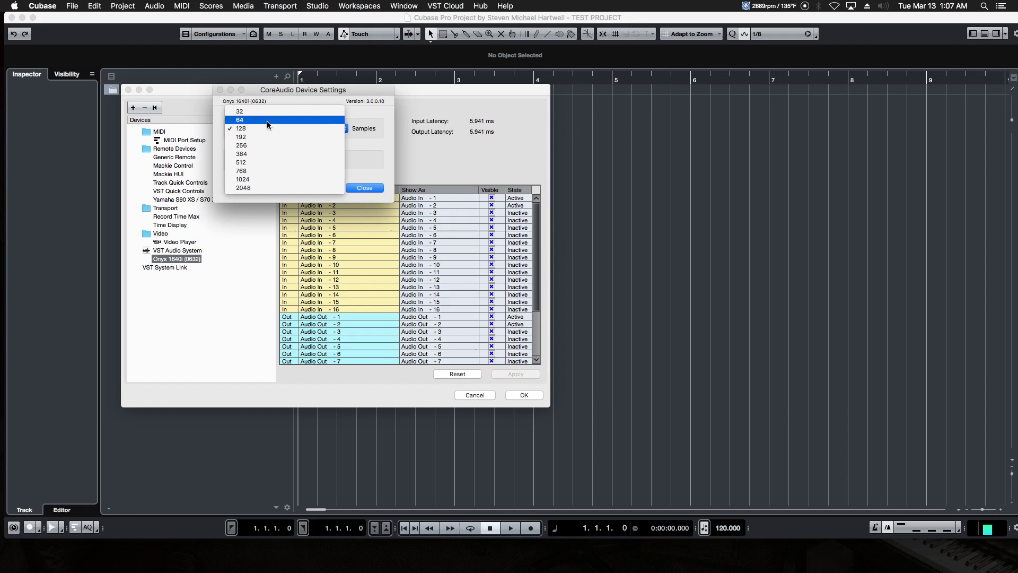
{"action": "left_click", "coordinate": [266, 121]}
Step: Apply the 64-sample buffer, then test 512 and 1024 samples to compare latencies
{"action": "left_click", "coordinate": [368, 188]}
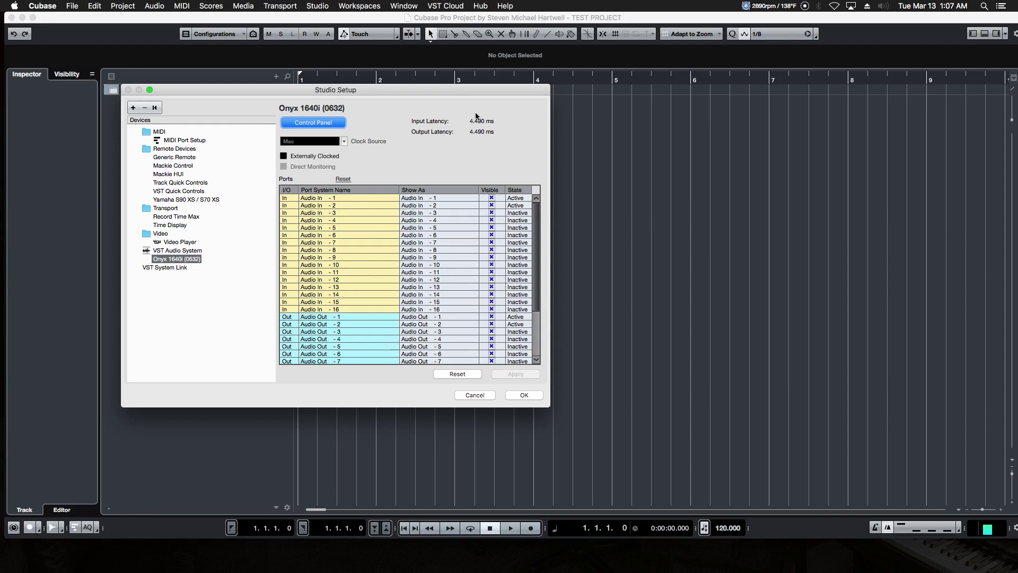
{"action": "left_click", "coordinate": [317, 124]}
{"action": "left_click", "coordinate": [259, 130]}
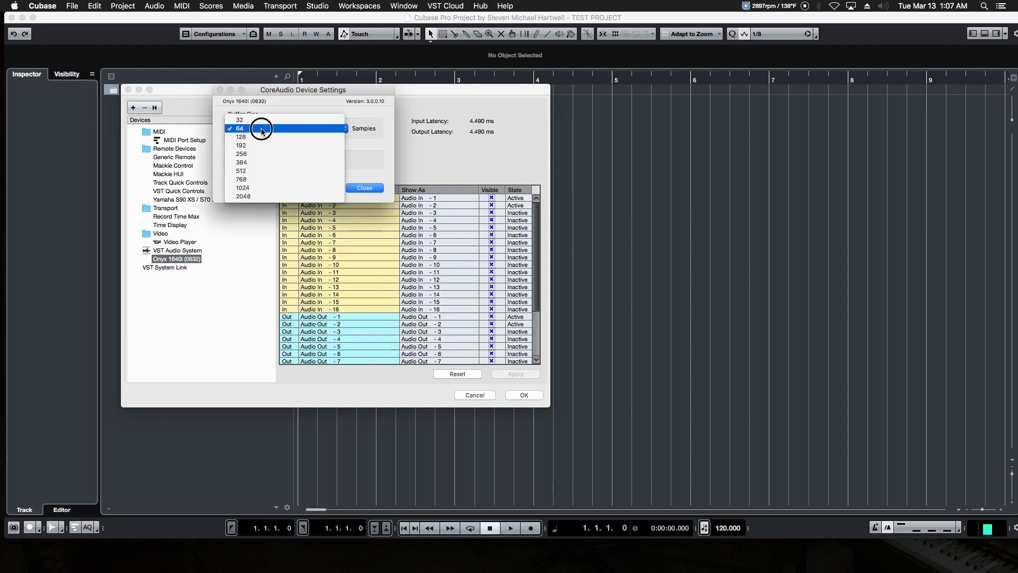
{"action": "left_click", "coordinate": [256, 171]}
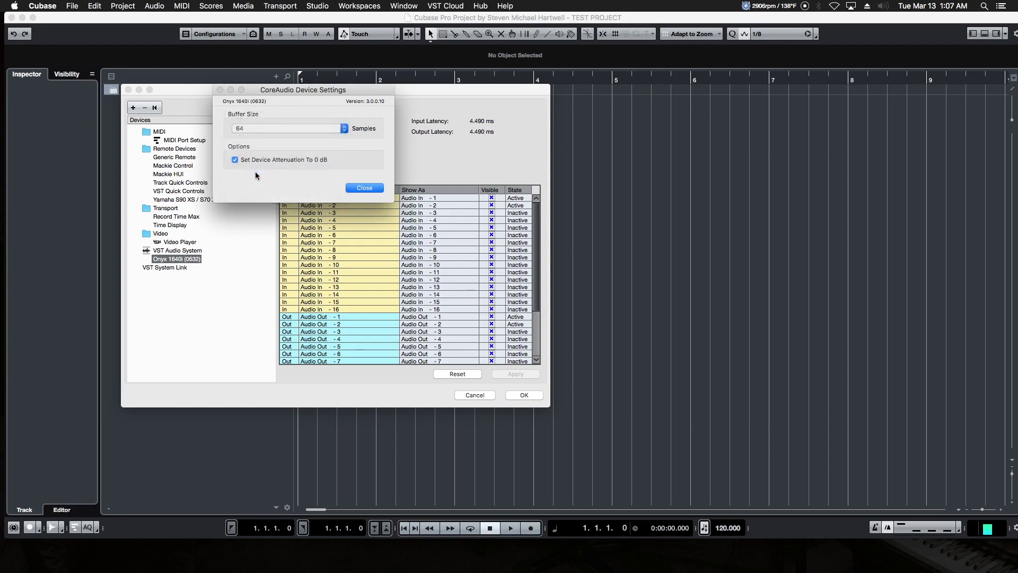
{"action": "left_click", "coordinate": [272, 127]}
{"action": "left_click", "coordinate": [262, 142]}
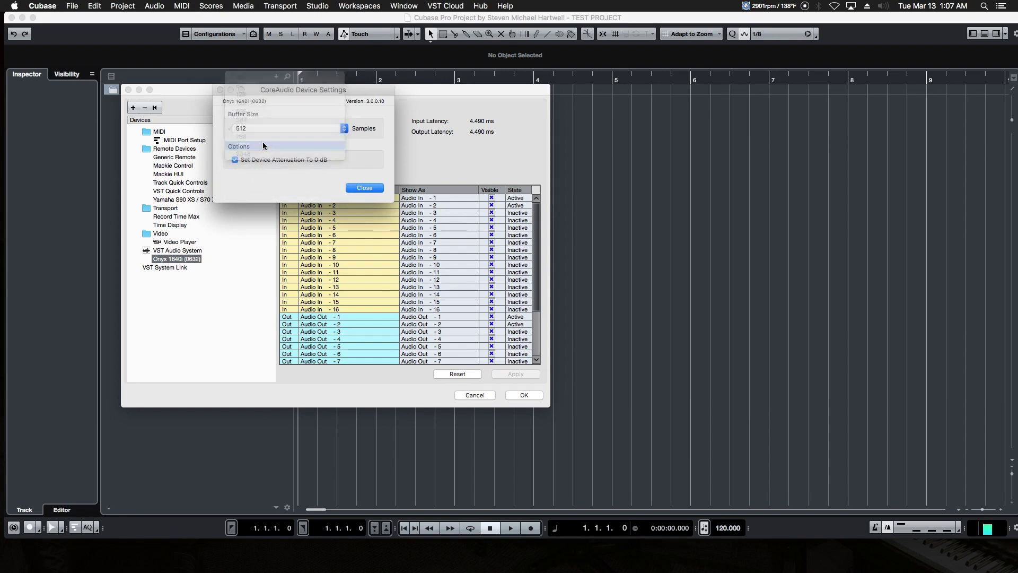
{"action": "left_click", "coordinate": [361, 188]}
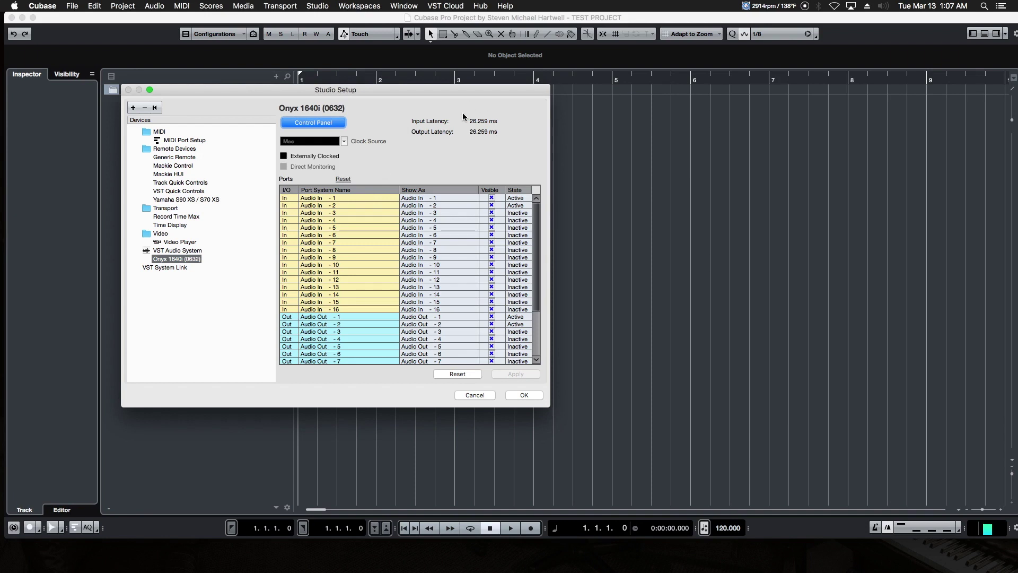